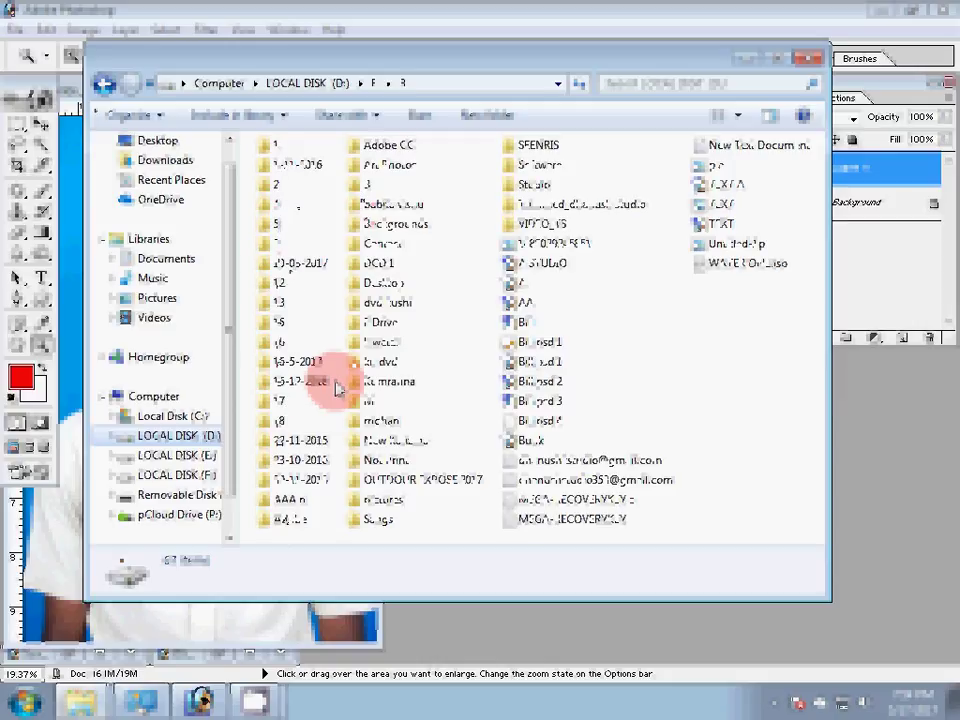
- Open image file 2 from folder J on LOCAL DISK (D:)
left_click(103, 86)
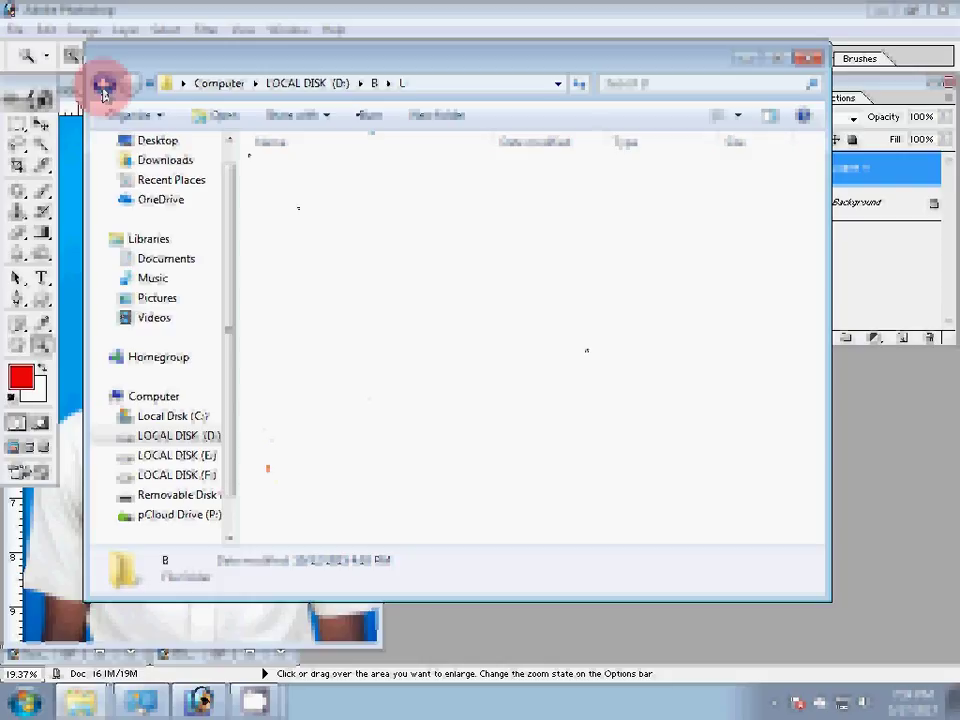
left_click(105, 88)
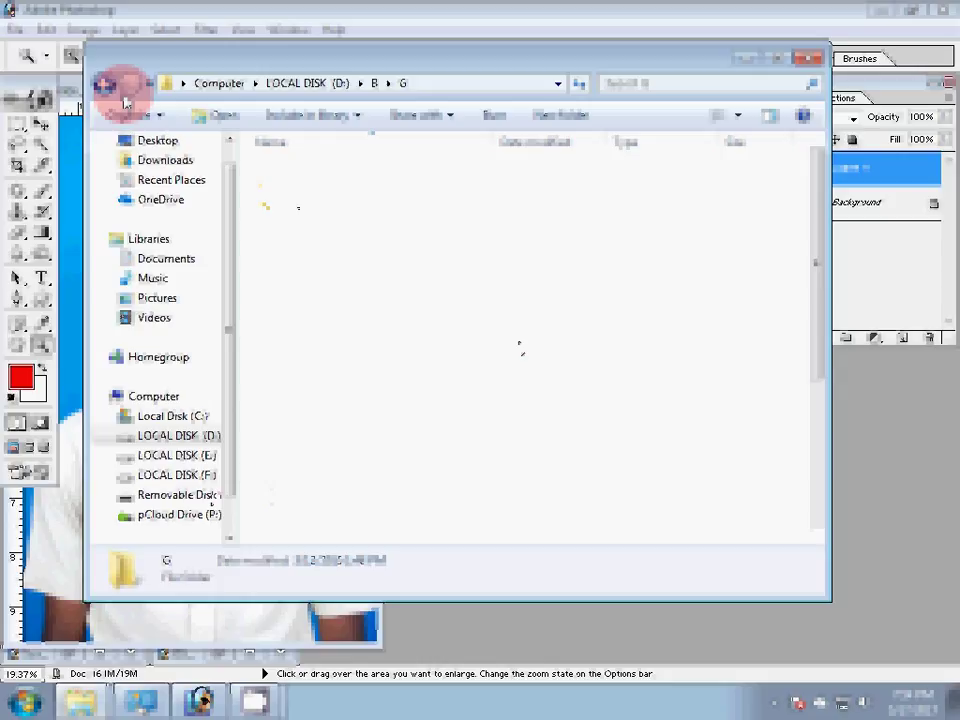
left_click(125, 103)
left_click(440, 345)
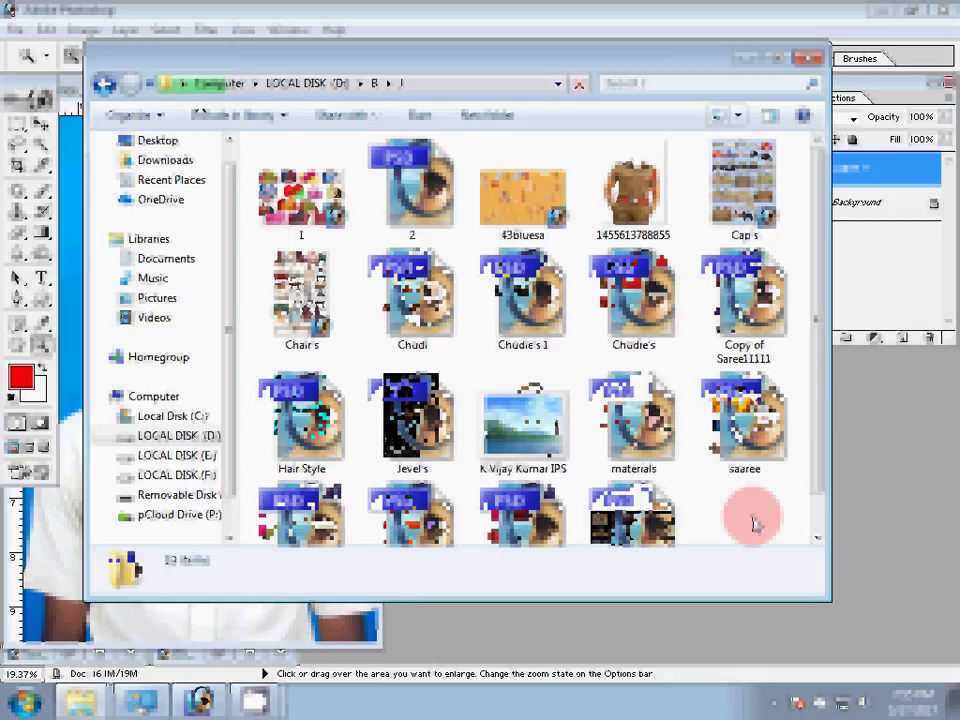
left_click(412, 190)
key("Return")
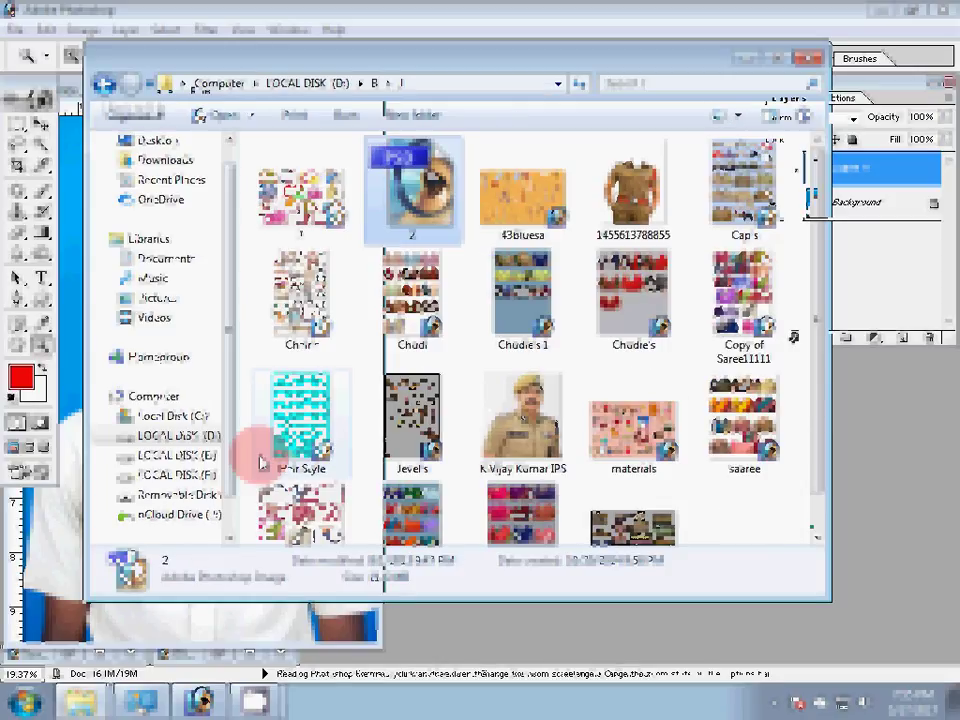
- Open the Hair Style sheet and drag its hairstyle artwork onto the young man's photo
double_click(260, 462)
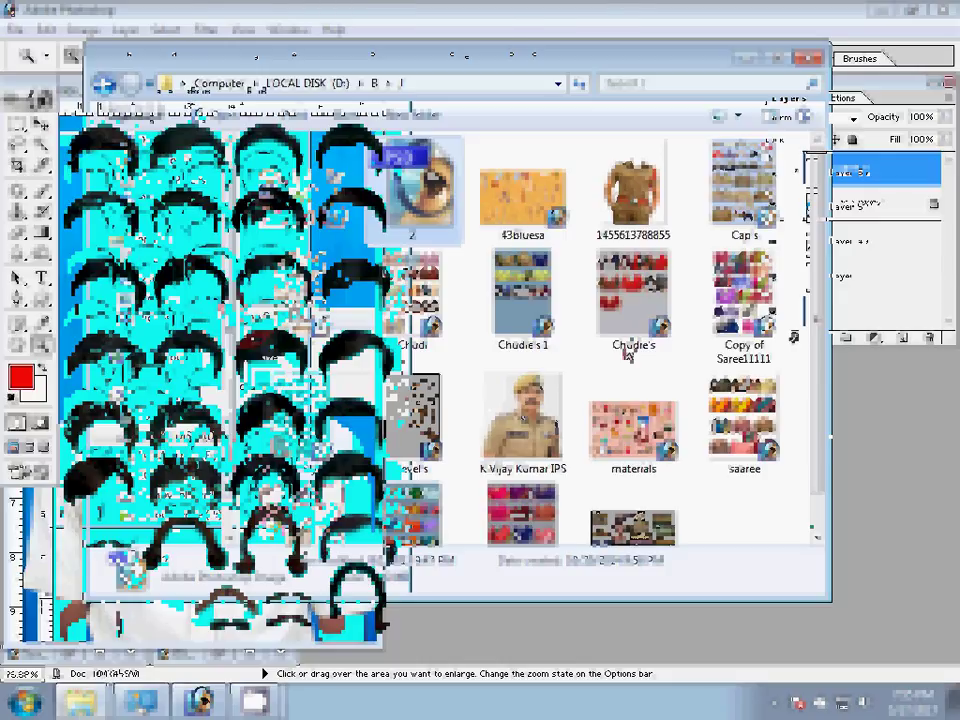
left_click(815, 435)
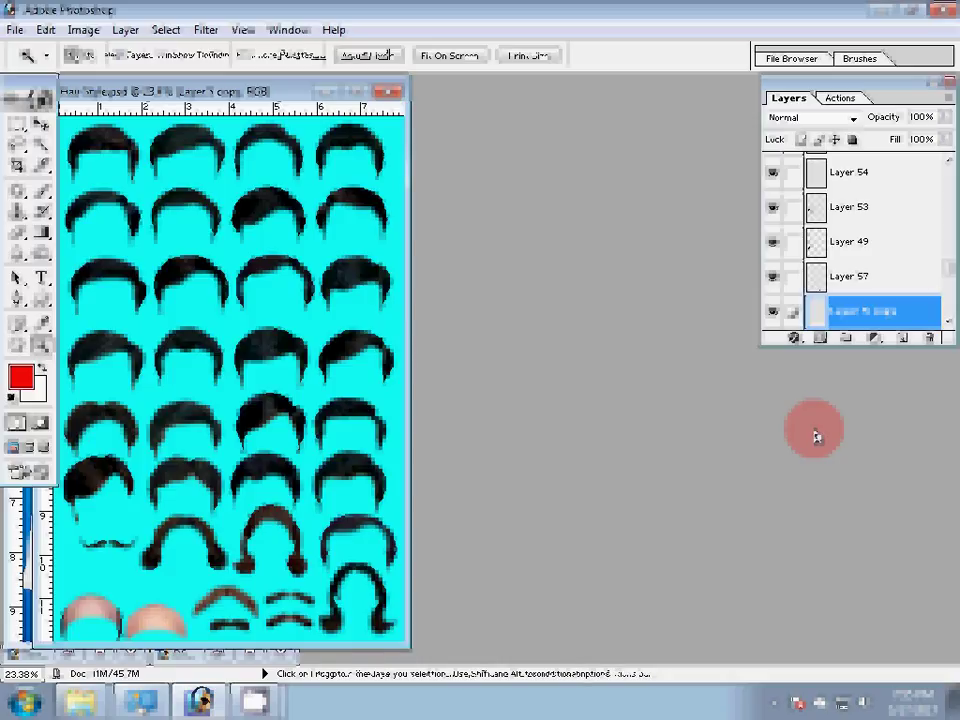
key("v")
left_click_drag(317, 107, 318, 125)
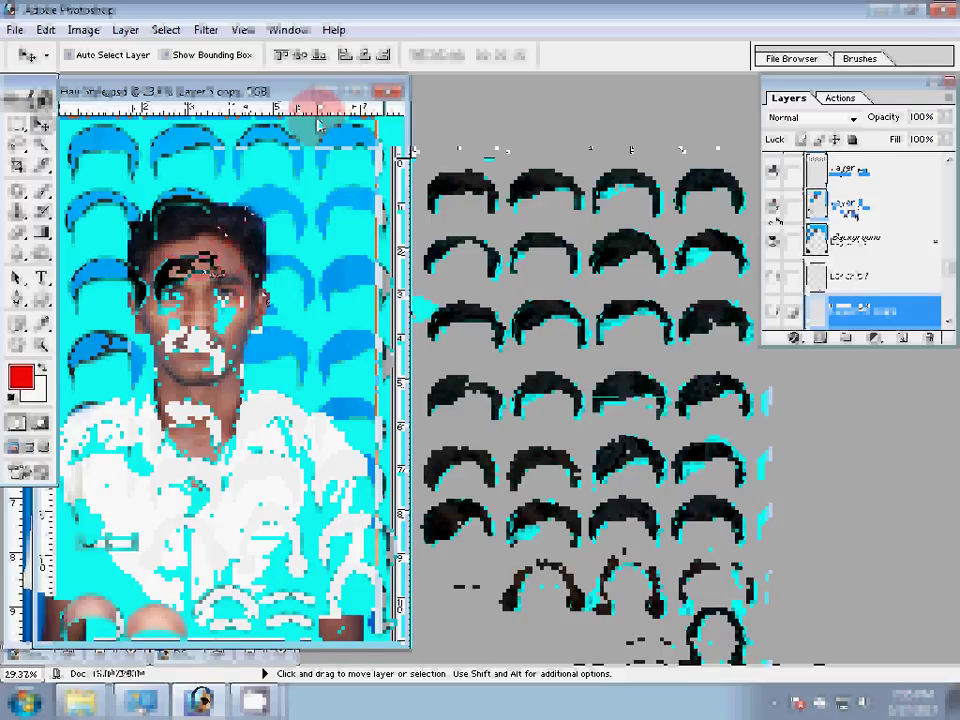
- Scale the pasted hair to 228.8% over his head, then hide Layer 2
key("ctrl+t")
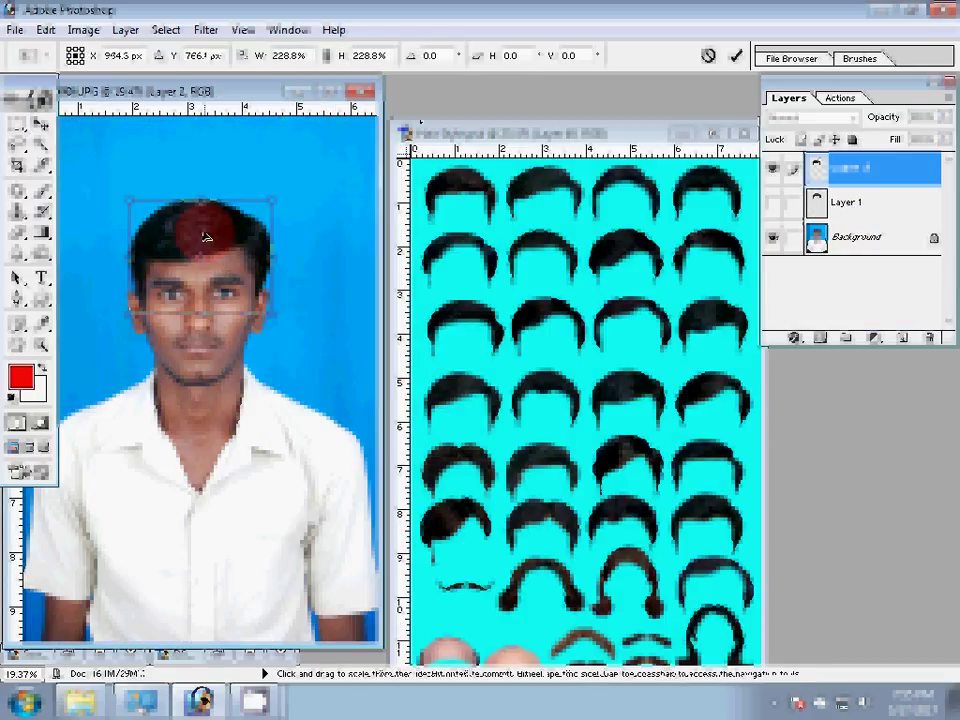
key("Return")
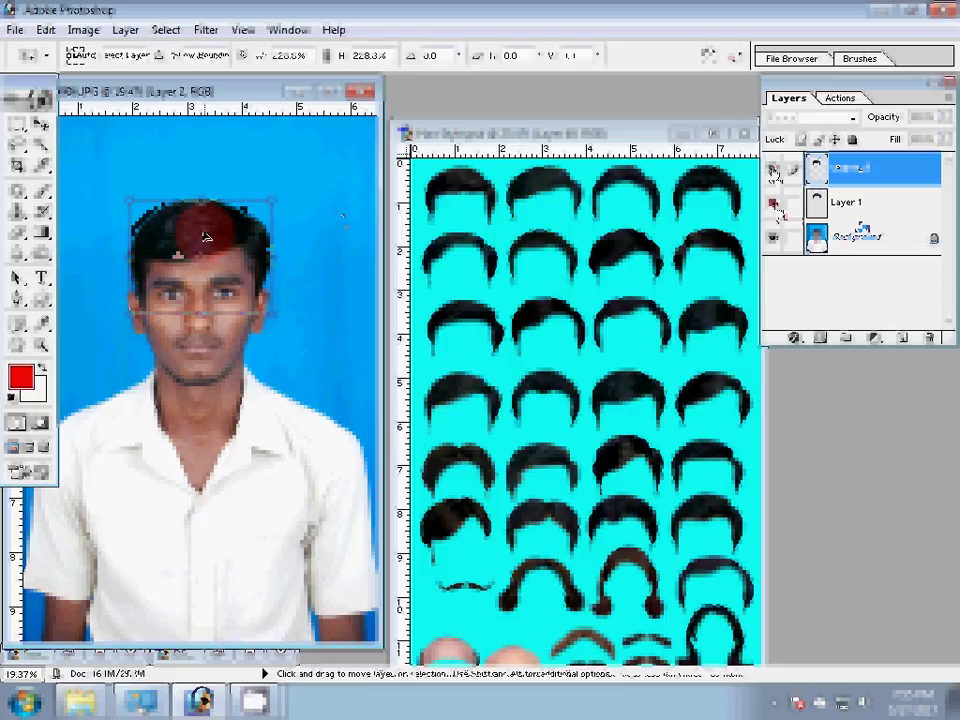
left_click(773, 172)
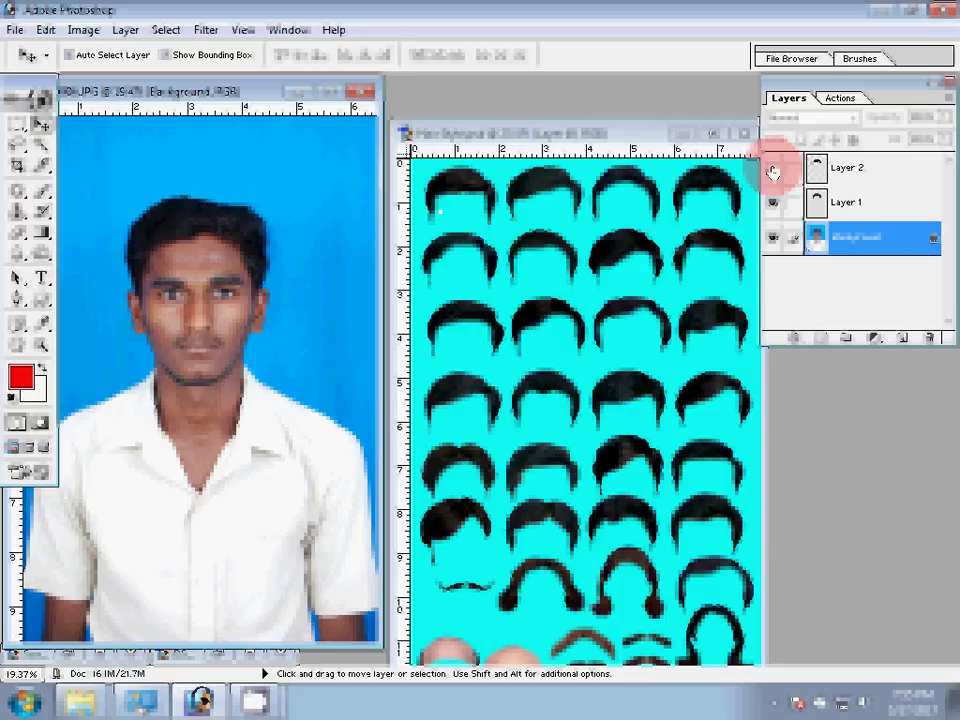
key("c")
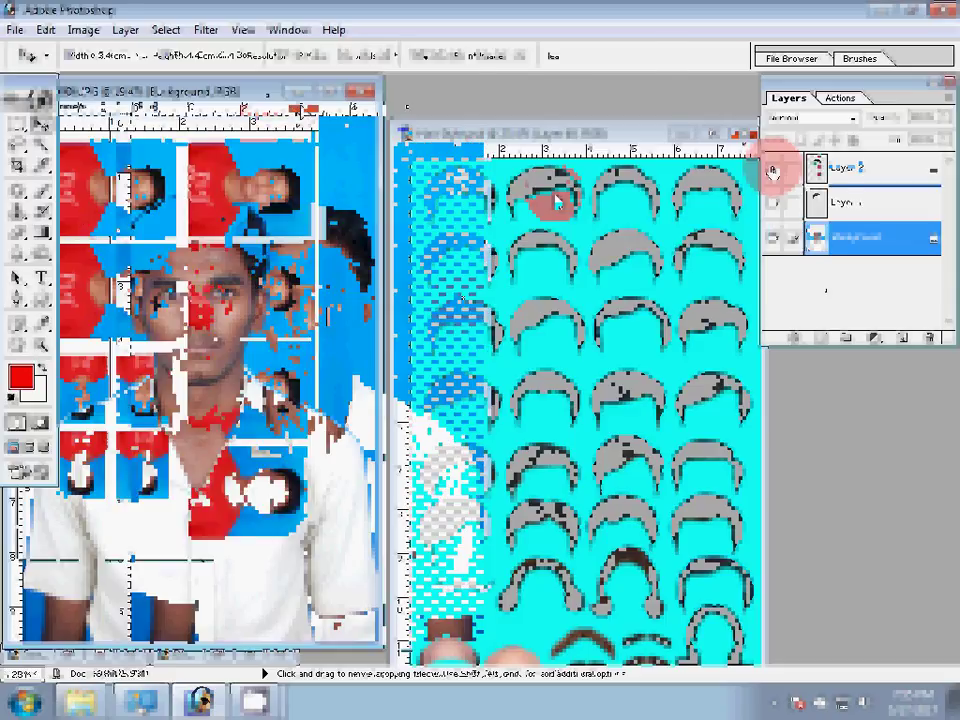
- Close the Hair Style sheet, cancel a trial crop, and zoom in on the face with the Patch tool
left_click(300, 100)
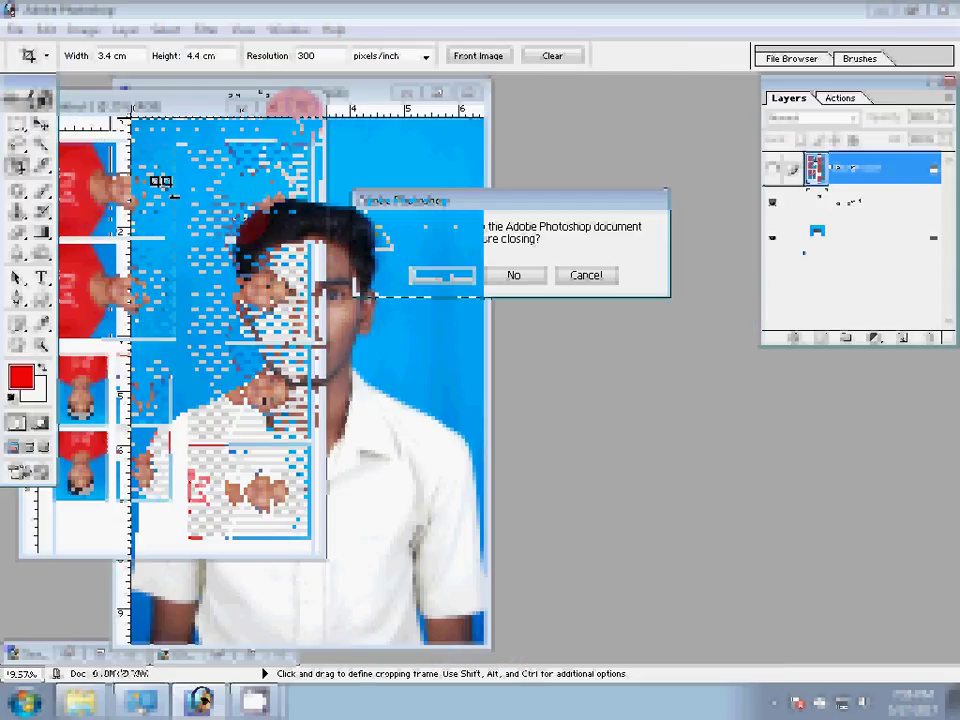
left_click_drag(524, 564, 345, 458)
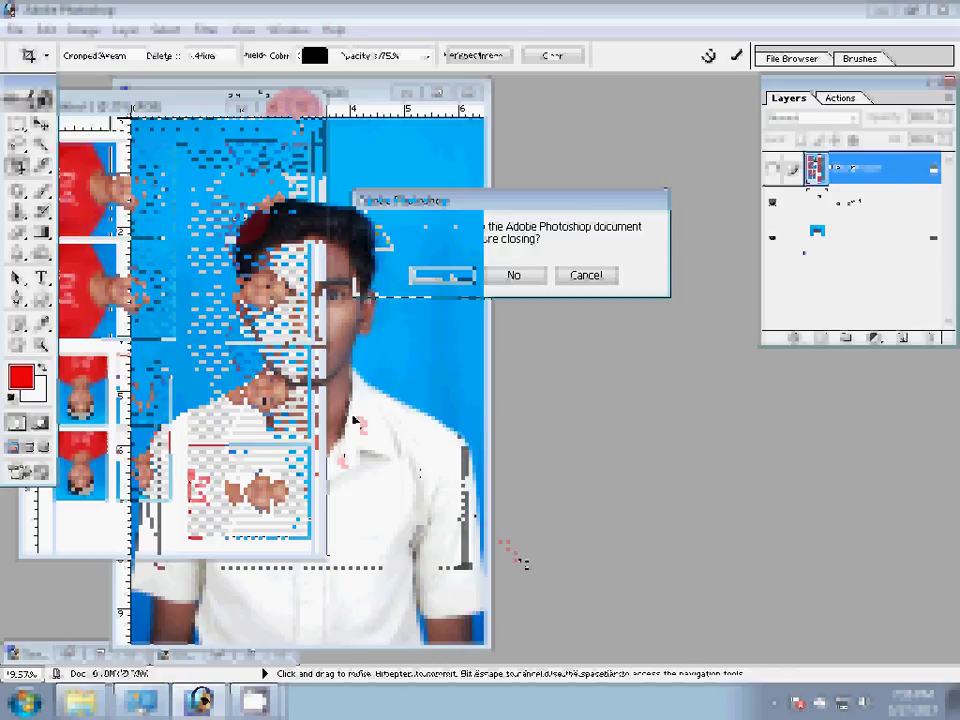
key("Escape")
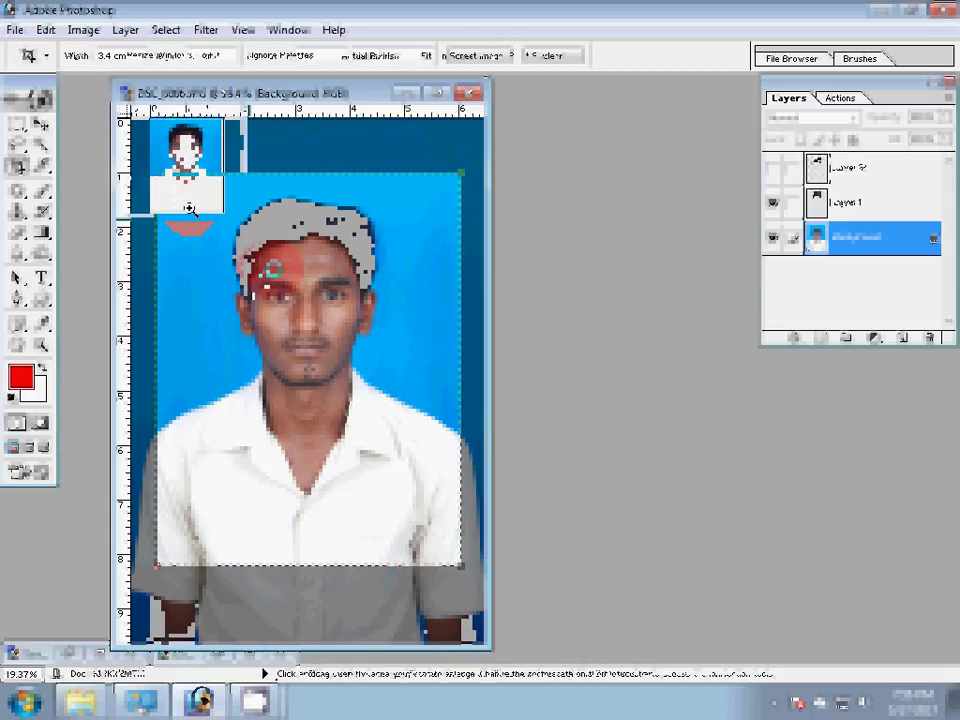
left_click(397, 358)
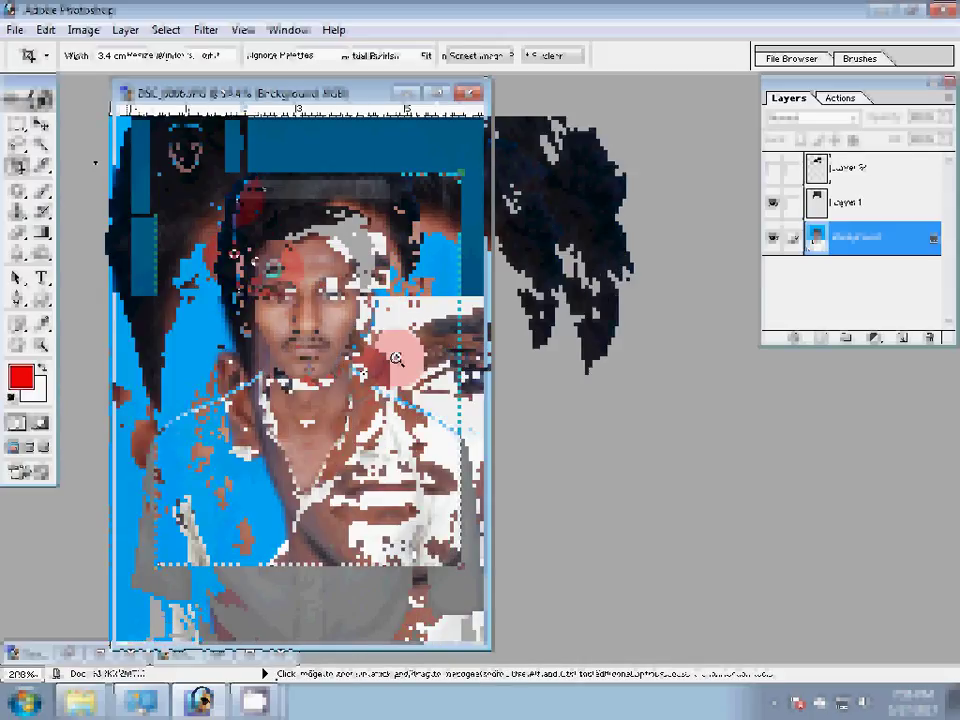
key("j")
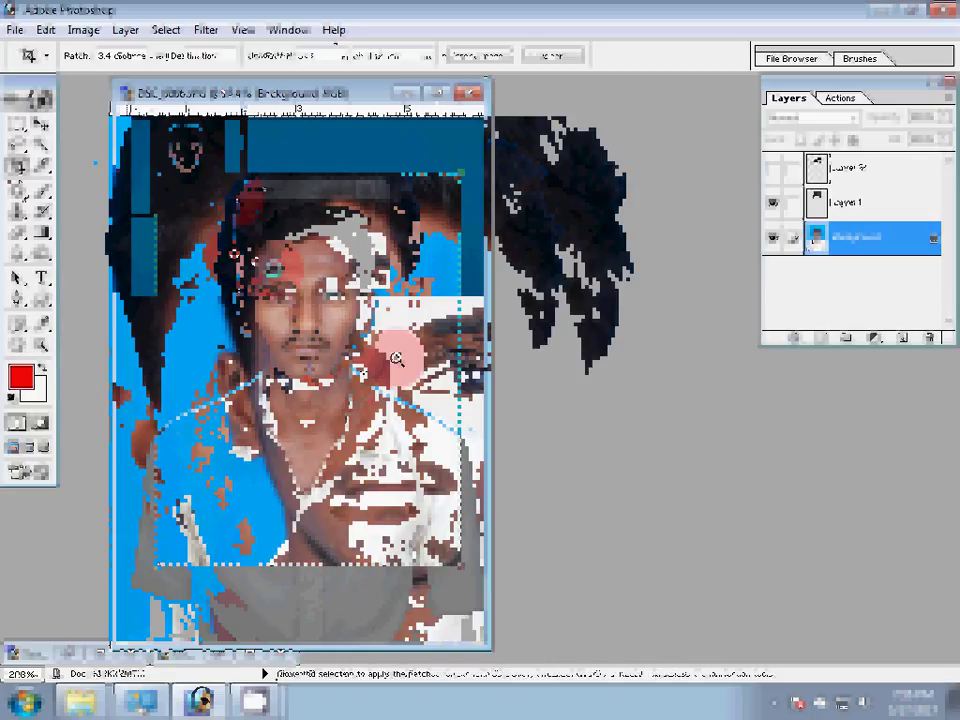
left_click(19, 190)
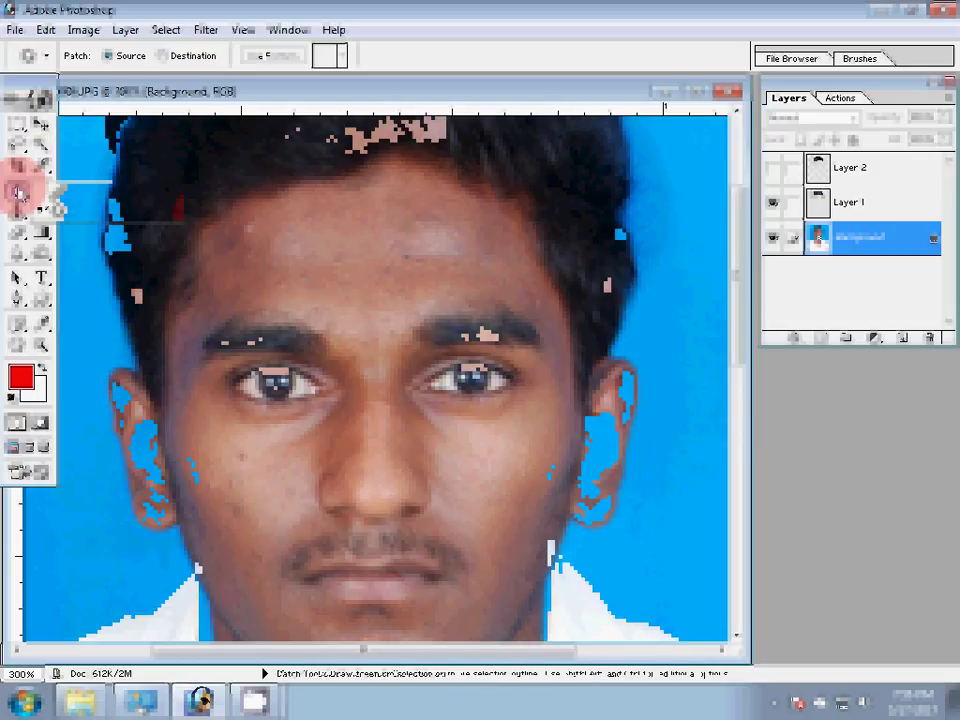
- Dismiss the patch warning and duplicate the Background layer into a Background copy
left_click(248, 345)
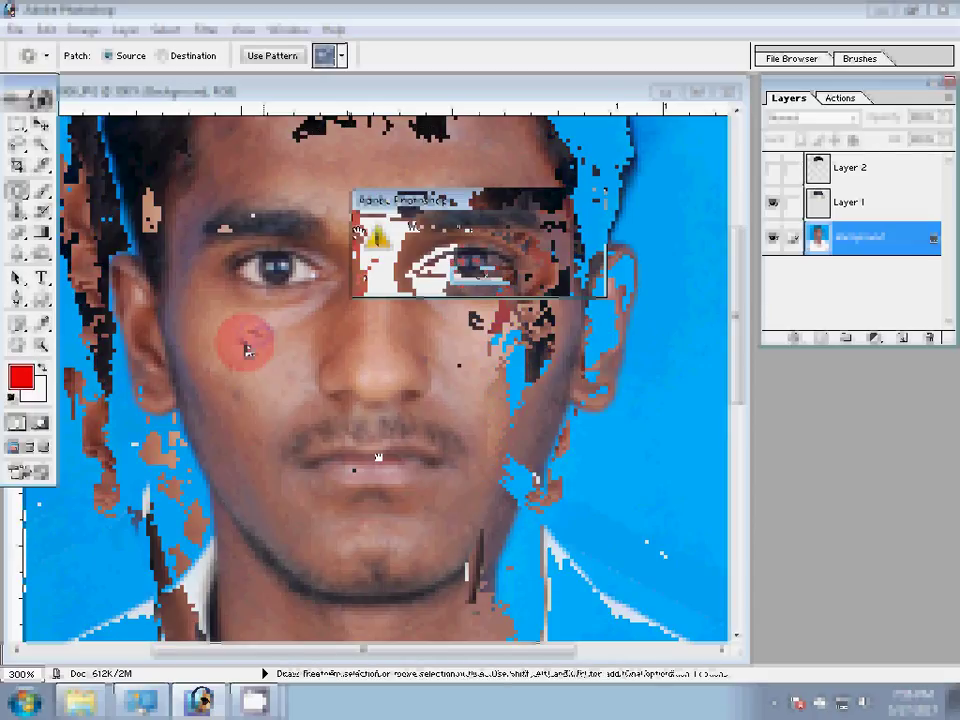
left_click(467, 270)
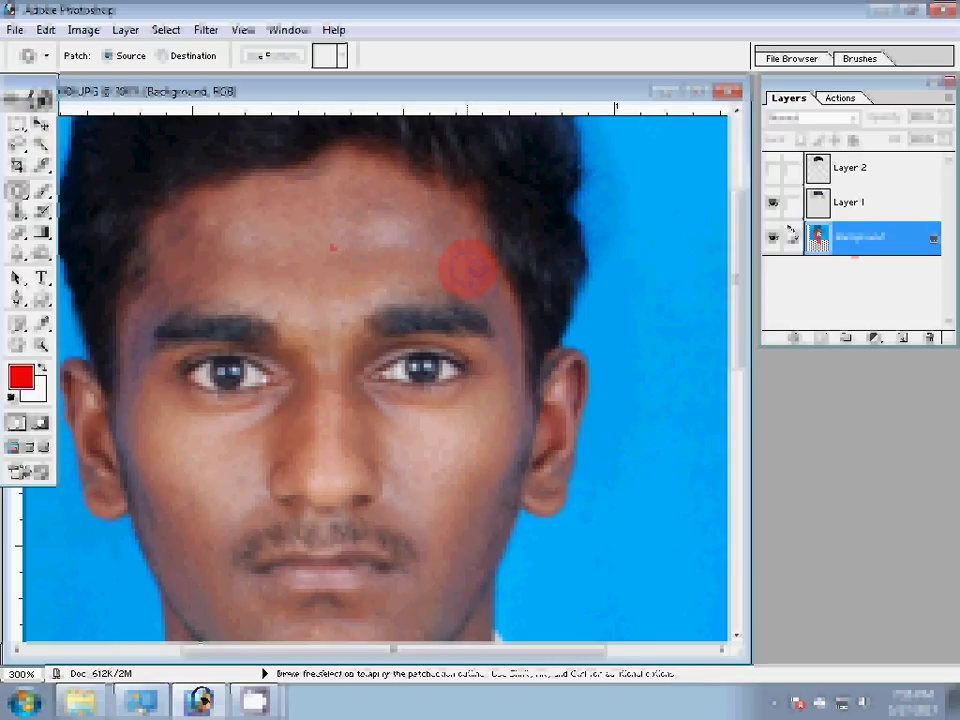
left_click_drag(855, 240, 805, 287)
left_click(205, 29)
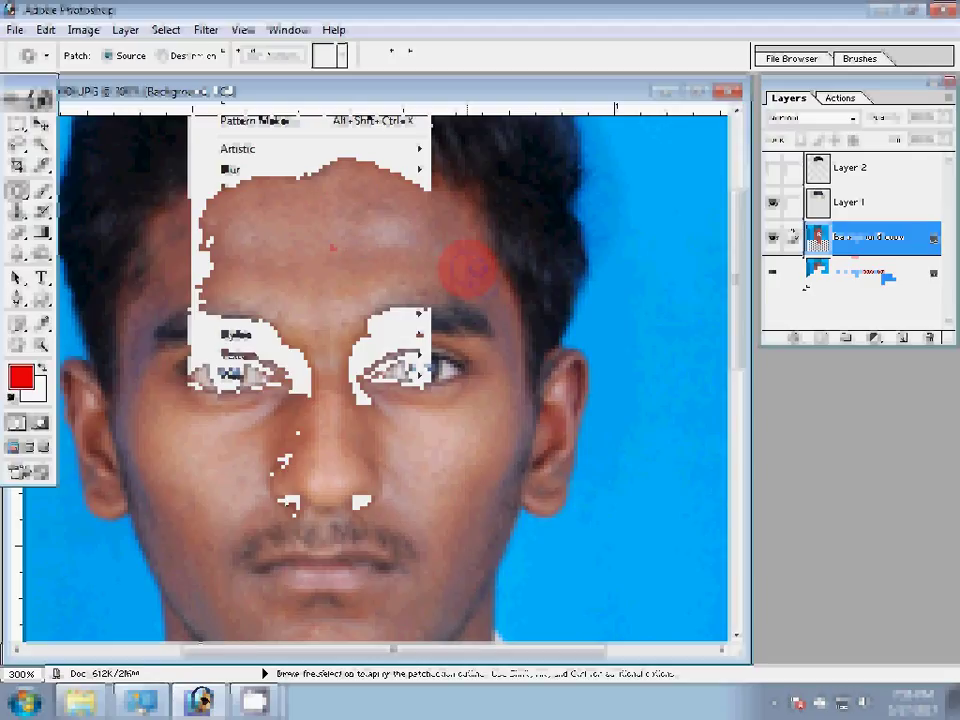
left_click(246, 490)
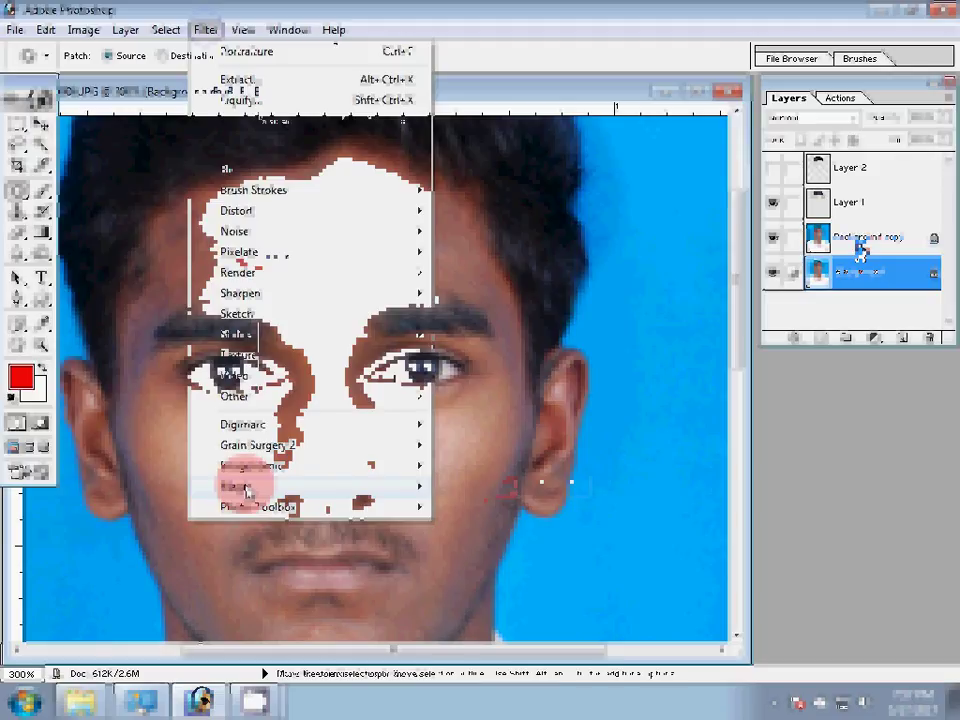
- Erase stray patches around the ears, cheek and neck on Background copy with a size-20 Background Eraser
key("e")
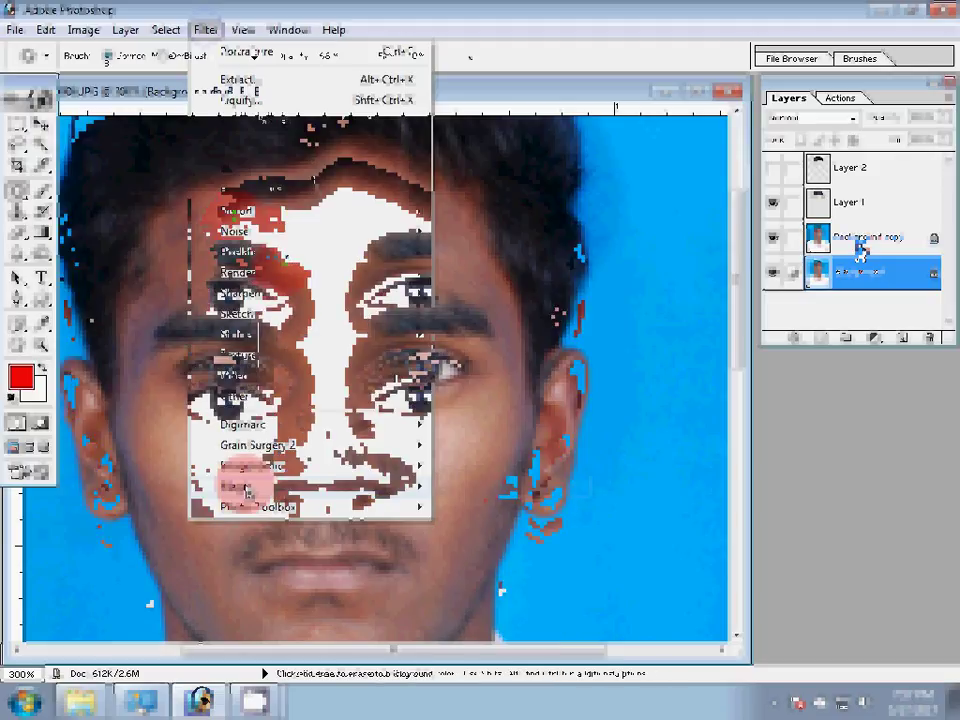
key("bracketright")
key("bracketright")
key("bracketright")
left_click(860, 245)
key("bracketright")
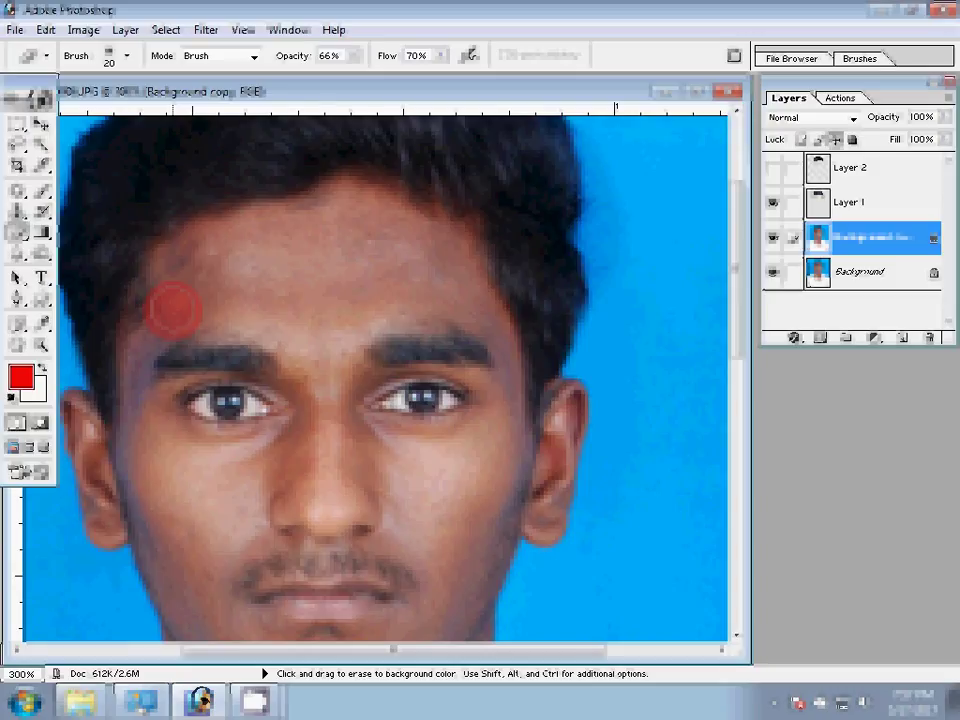
left_click(506, 378)
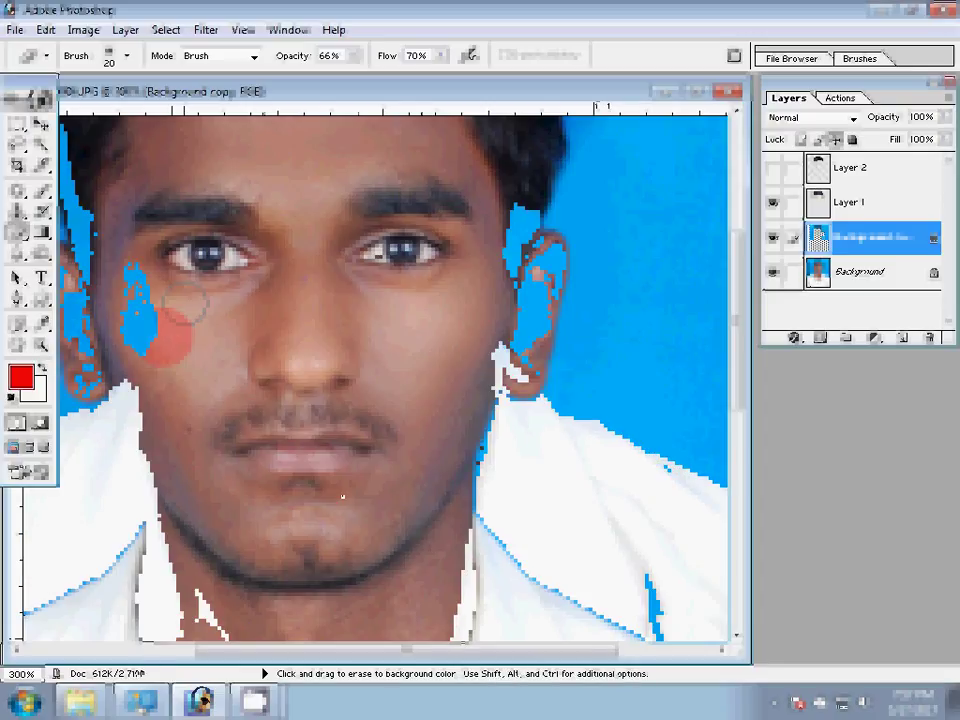
left_click_drag(338, 560, 301, 395)
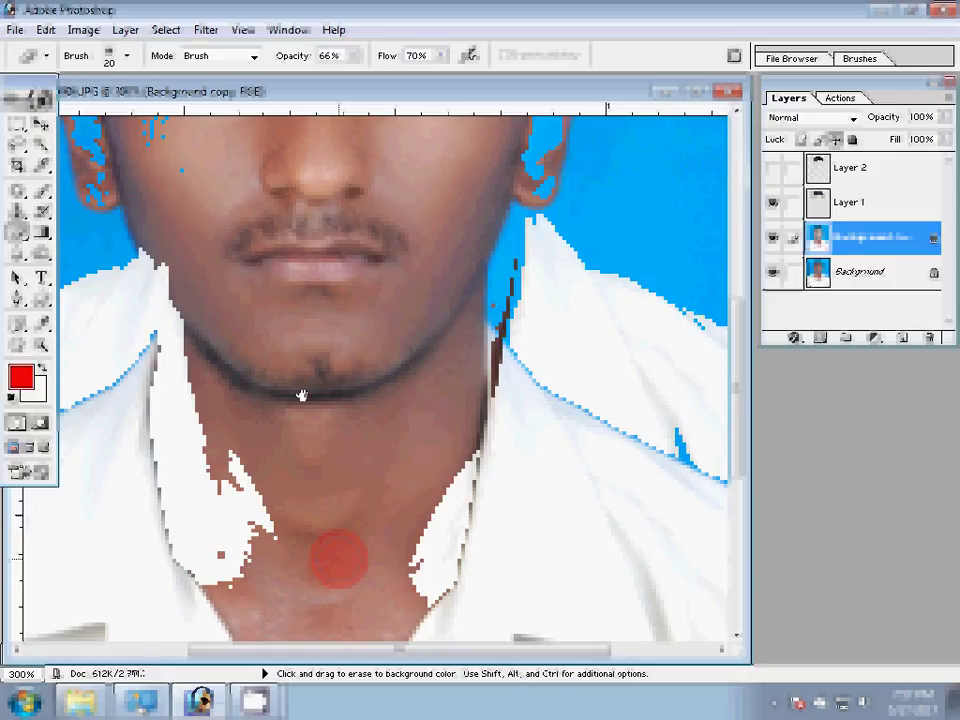
key("z")
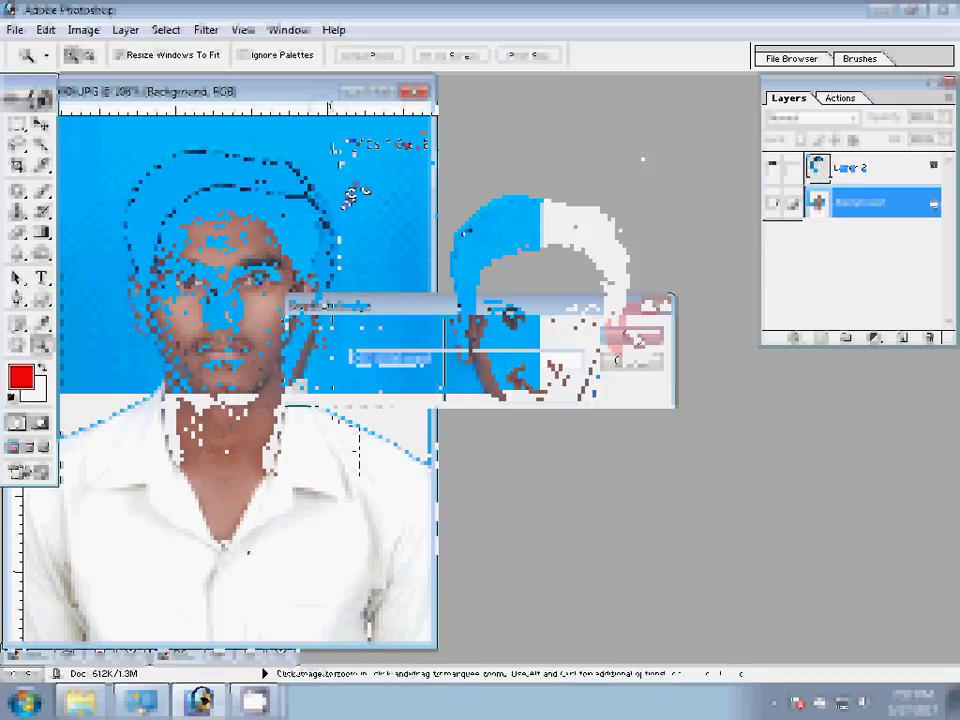
- Rotate the photo 90° upright, drag it into the other portrait document, and show Layer 2
right_click(398, 297)
left_click(440, 301)
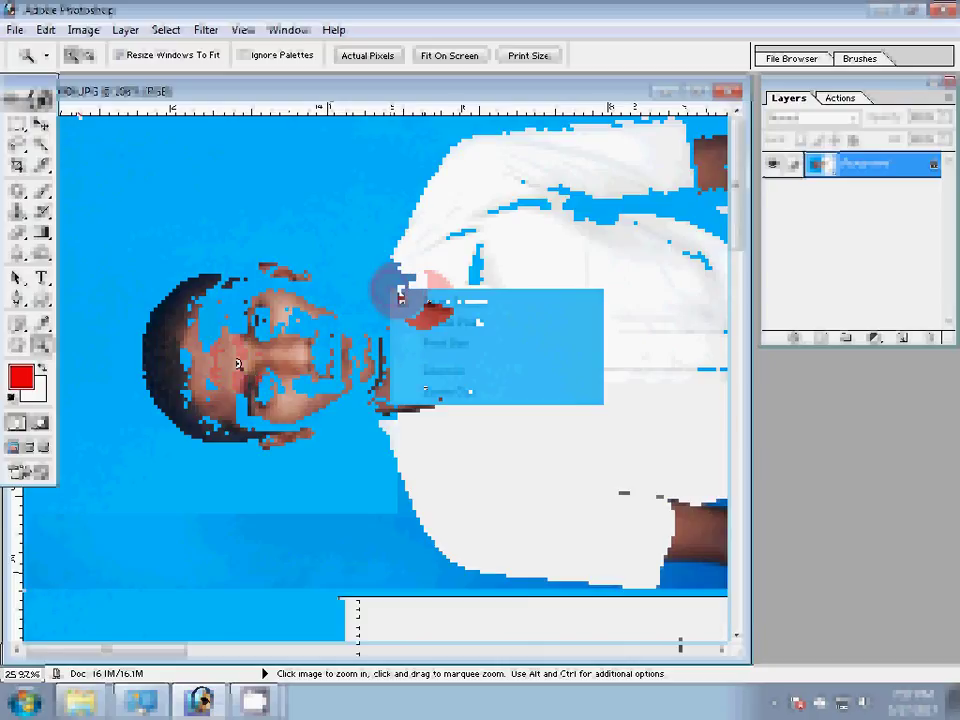
left_click(83, 29)
mouse_move(129, 218)
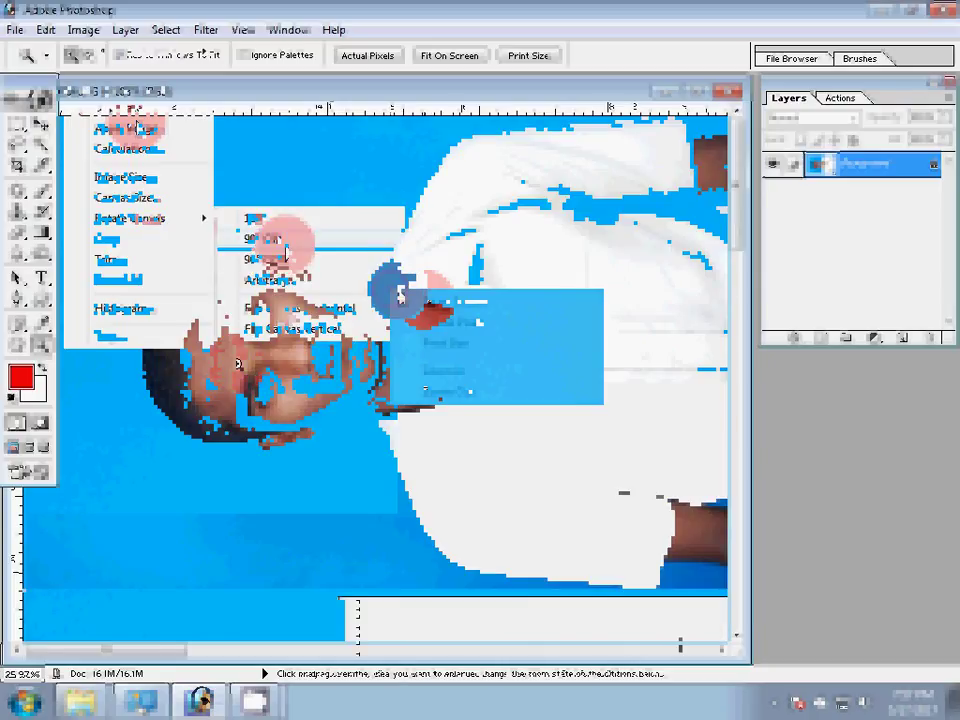
left_click(283, 240)
mouse_move(353, 437)
left_mouse_down()
mouse_move(463, 152)
mouse_move(523, 144)
left_mouse_up()
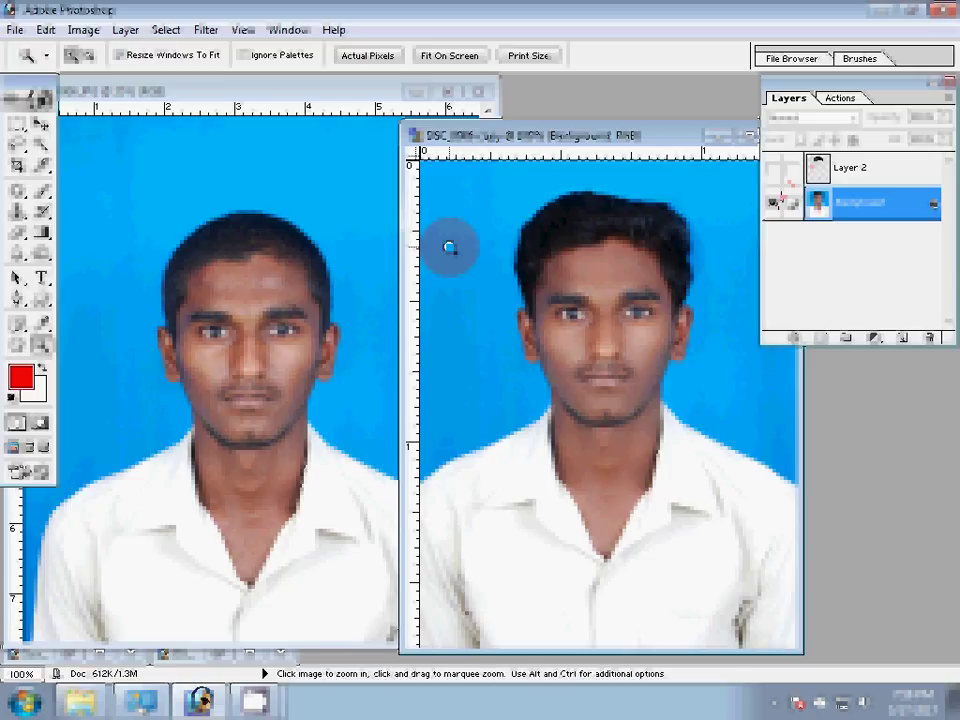
left_click(772, 170)
- Close the scanned photo without saving and flatten the portrait, discarding its hidden layers
key("ctrl+w")
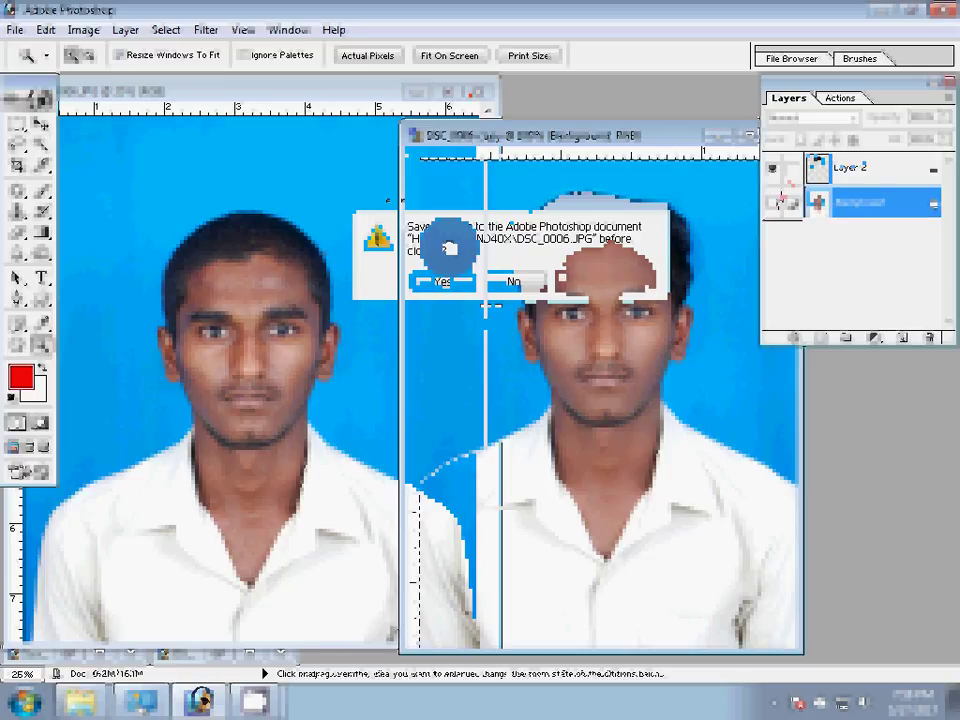
key("n")
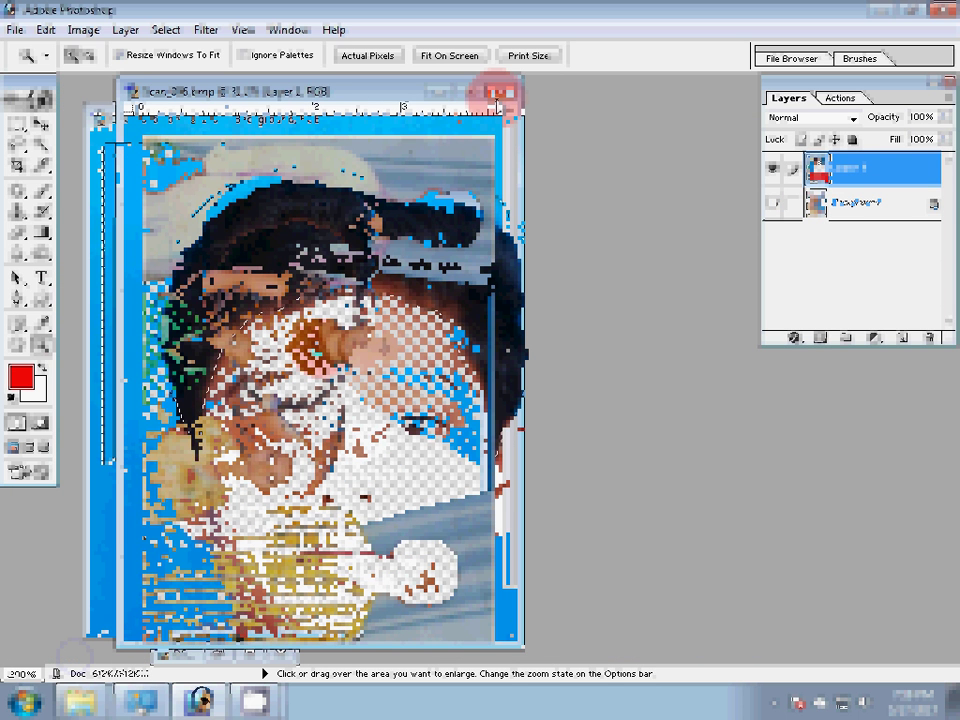
left_click(497, 94)
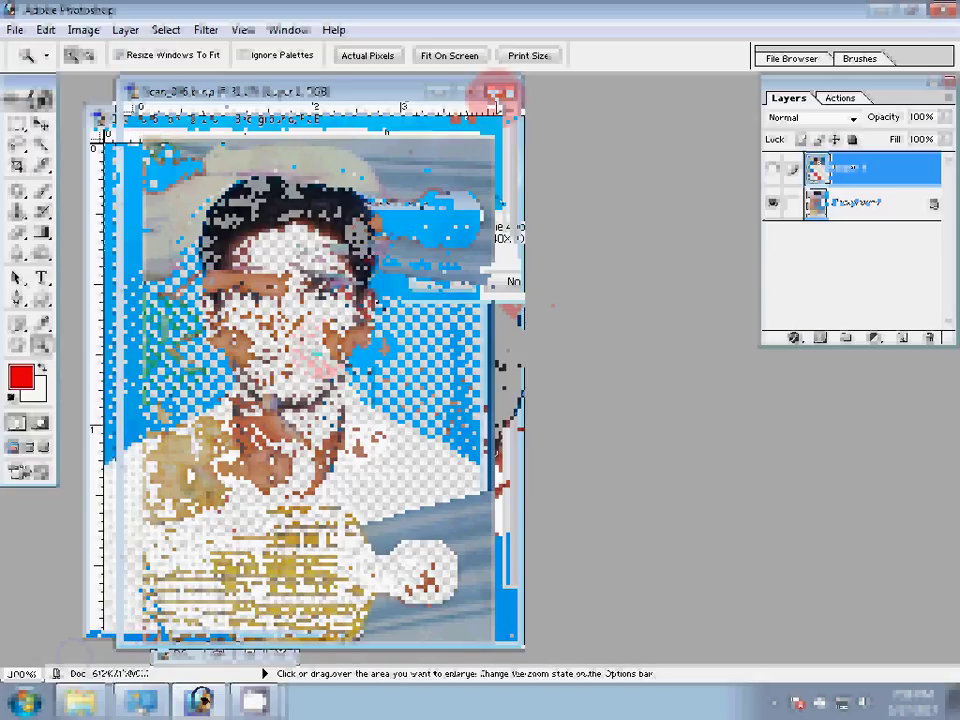
left_click(190, 622)
key("Return")
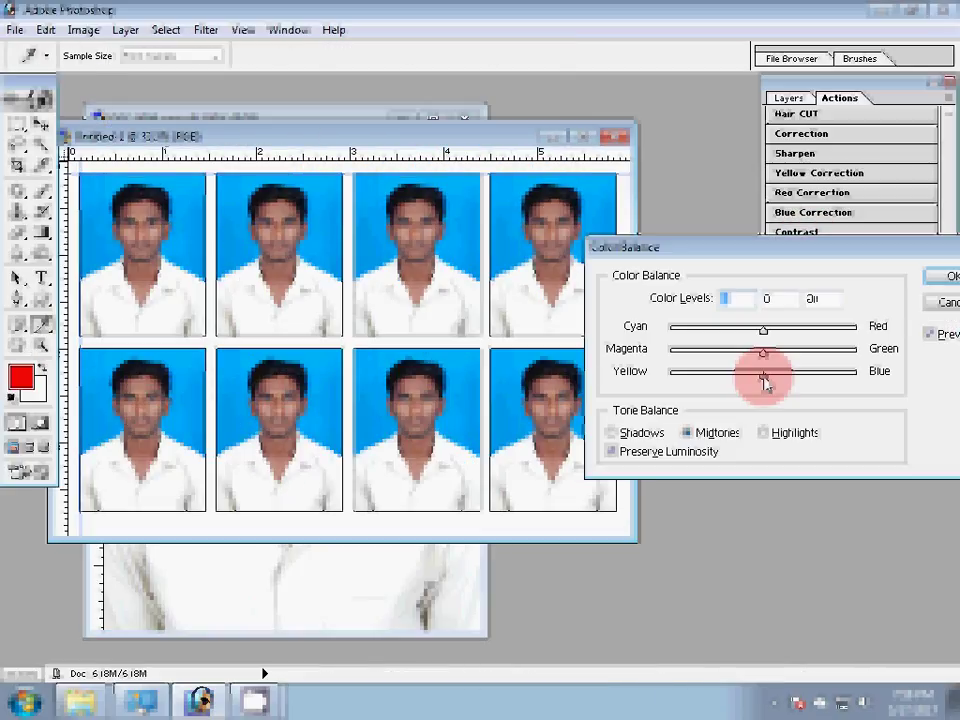
- Drag the Color Balance Yellow–Blue slider to shift the eight-photo sheet's midtones
left_click_drag(765, 383, 765, 383)
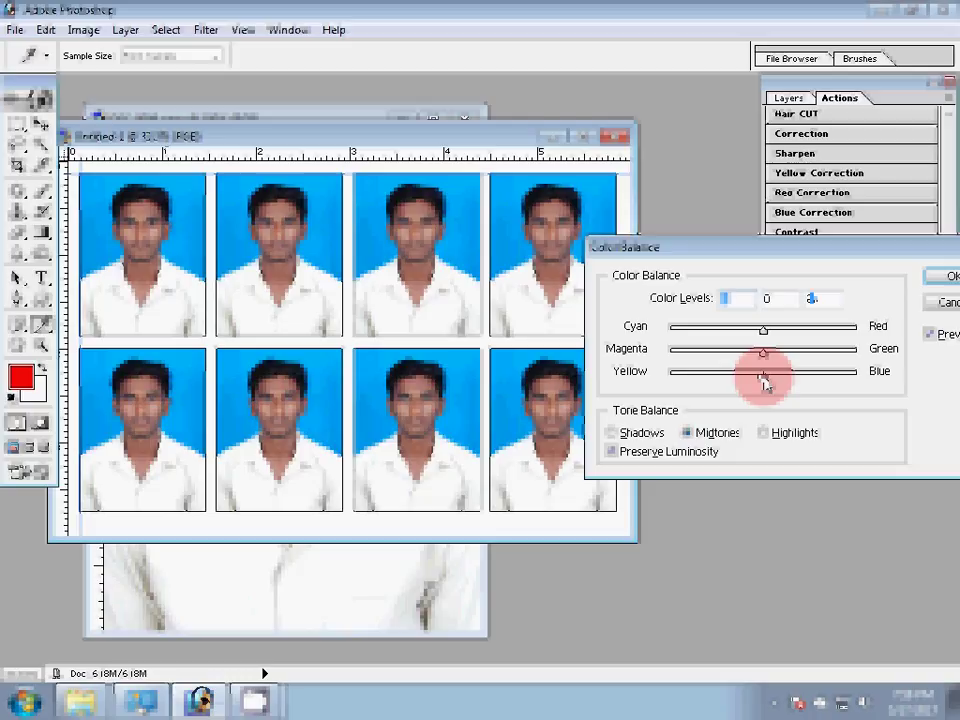